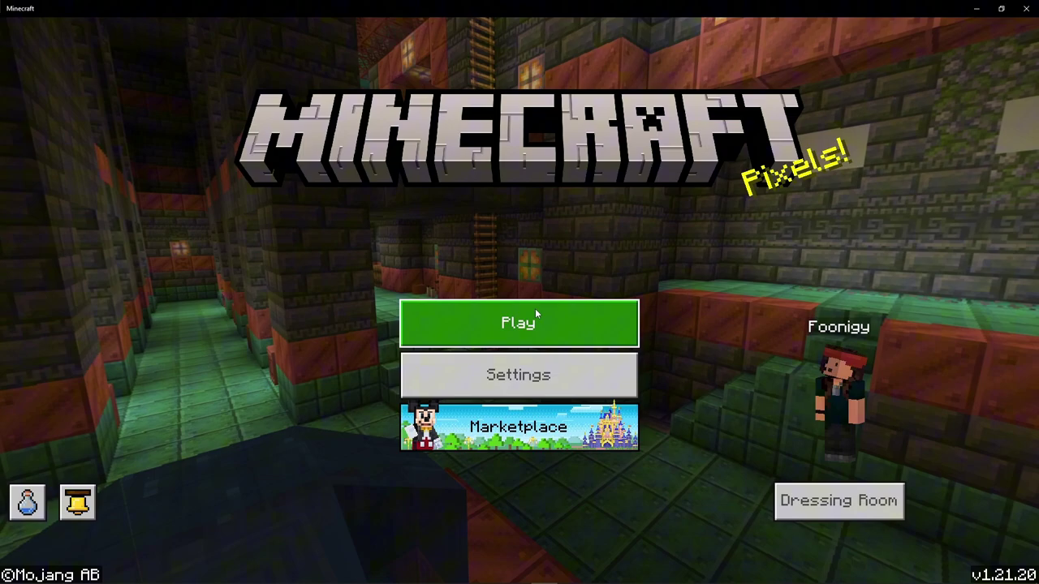
Open Play and compare the Friends and Worlds lists, ending on Friends with joinable Realms
click(535, 309)
click(493, 81)
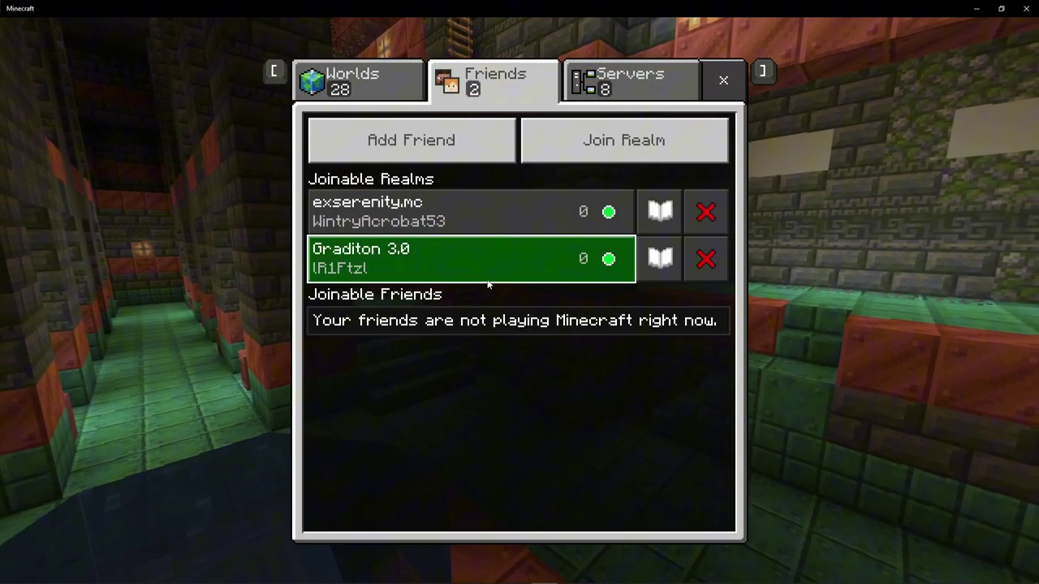
click(393, 73)
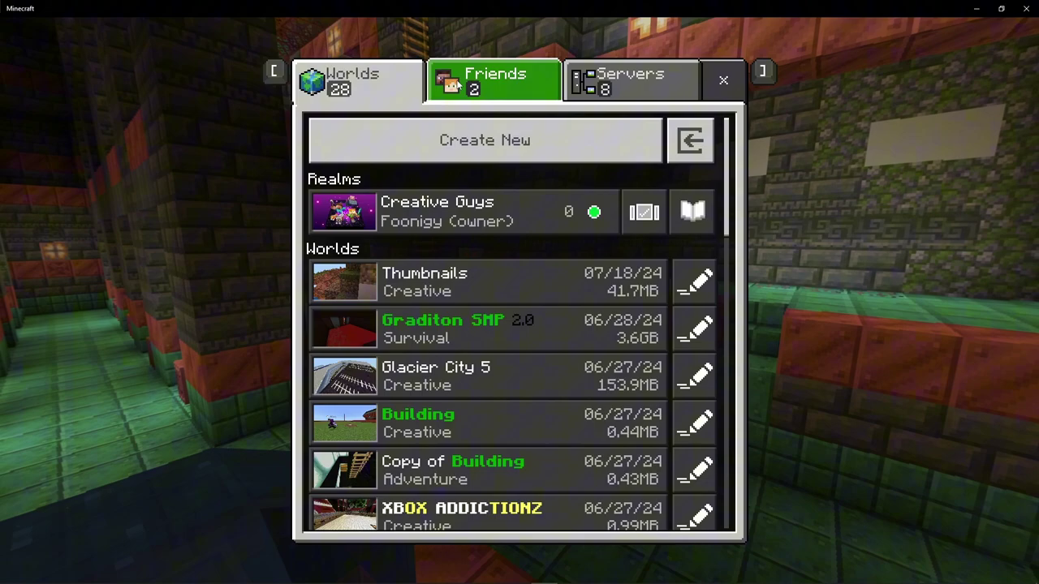
click(479, 81)
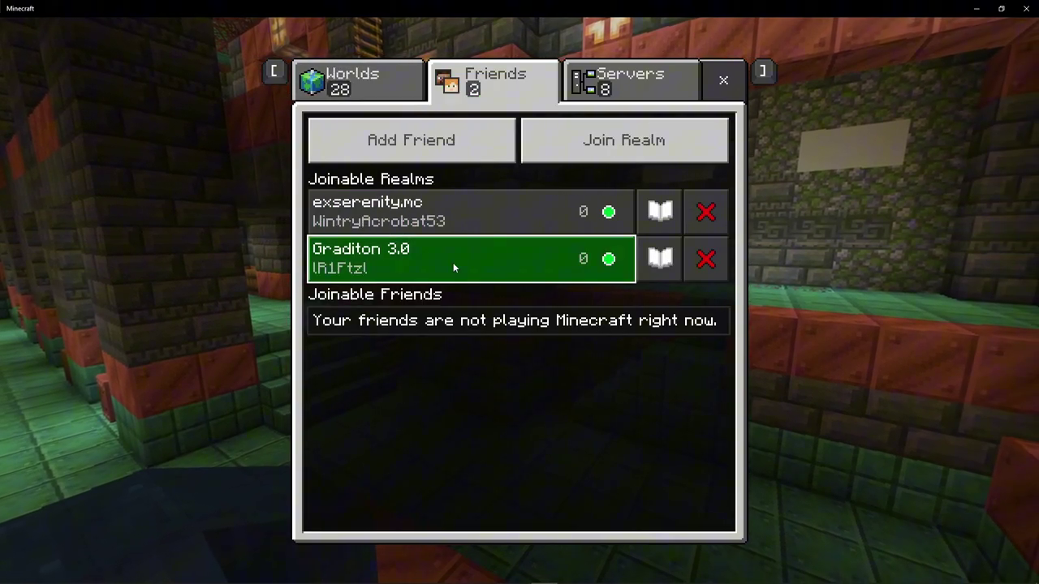
Join the Graditon 3.0 Realm from the Joinable Realms list and wait for loading
click(453, 267)
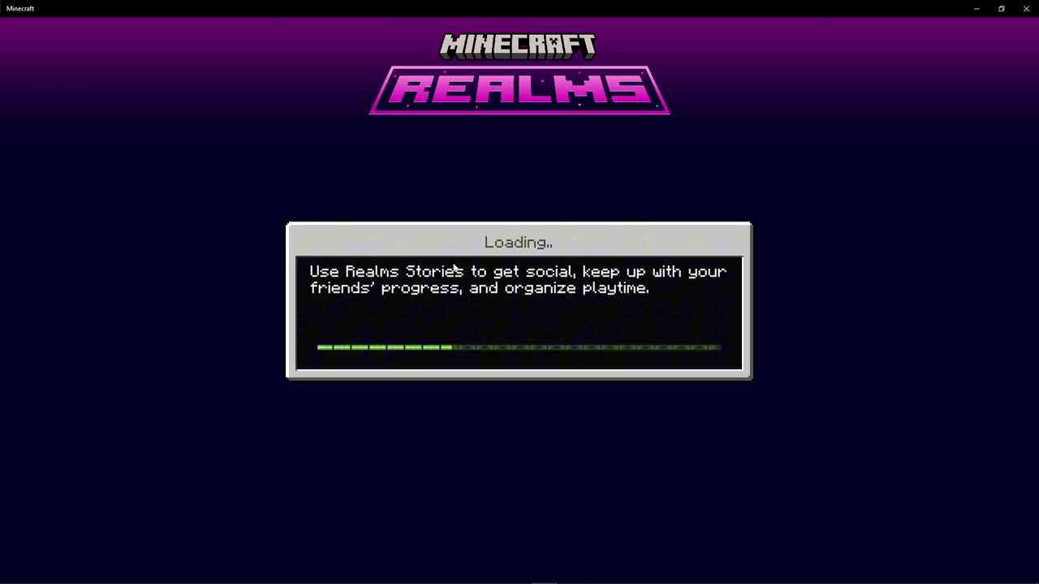